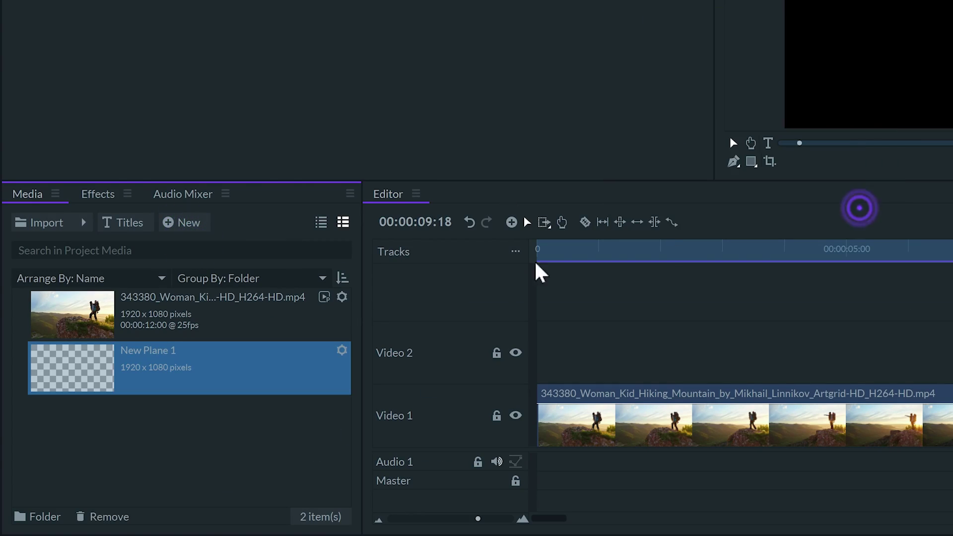
Place New Plane 1 on Video 2 above the hiking clip and move to the 2 s mark
drag(336, 362, 660, 377)
click(686, 247)
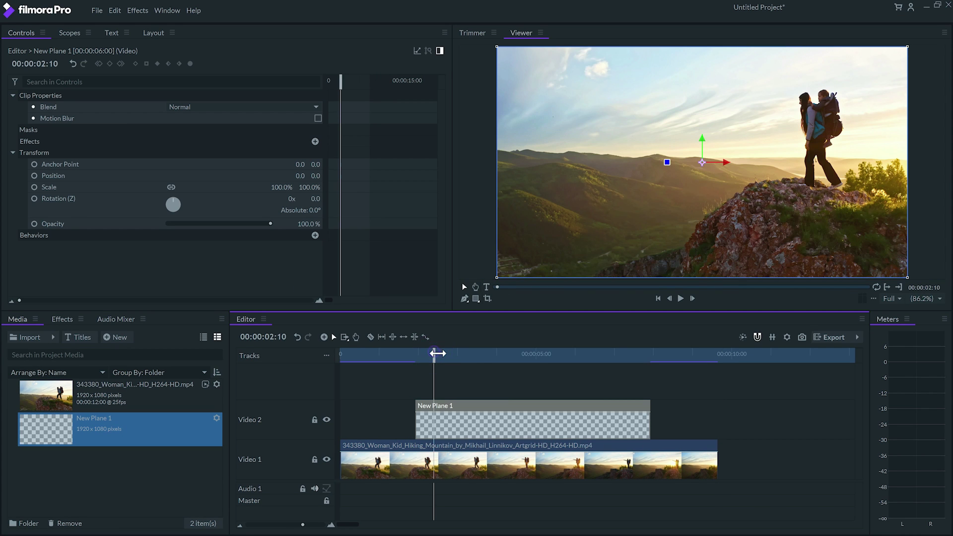
mouse_move(437, 353)
mouse_down()
mouse_move(482, 353)
mouse_move(419, 360)
mouse_move(430, 360)
mouse_up()
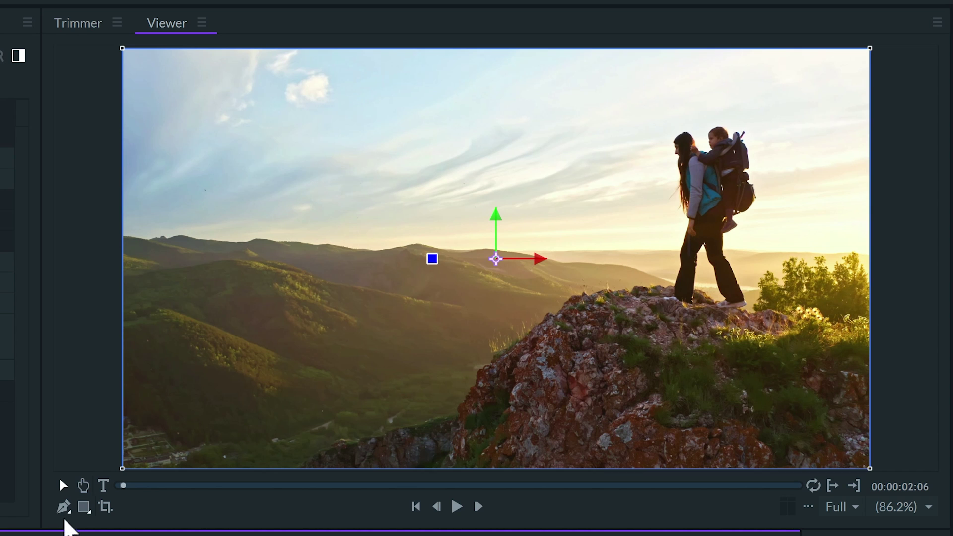
Trace a curved Pen-tool mask path up the mountain slope in the Viewer
click(64, 508)
click(156, 454)
drag(234, 418, 221, 385)
drag(157, 370, 153, 341)
click(164, 339)
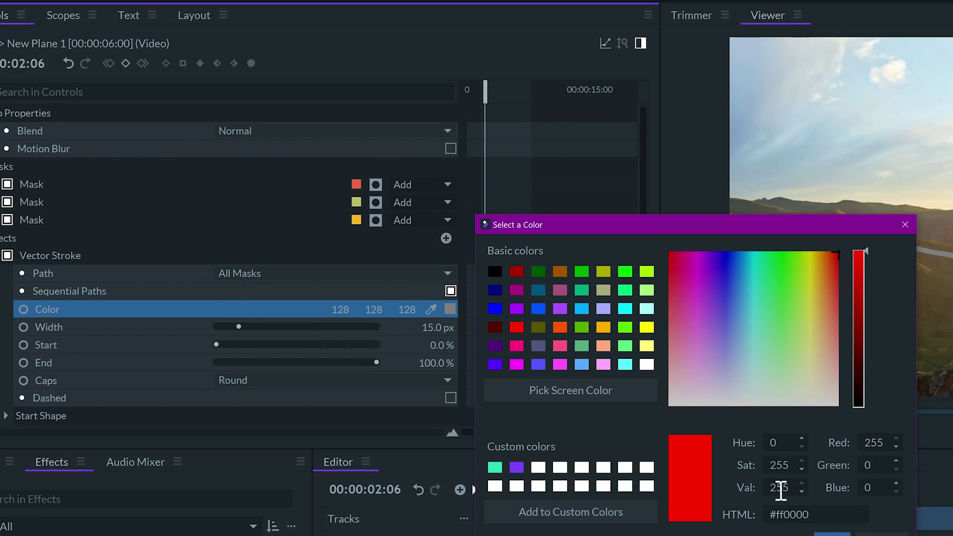
Make the Vector Stroke red, 15 px wide and dashed
click(832, 533)
click(441, 330)
key(Return)
scroll(496, 310, down, 2)
click(450, 351)
scroll(17, 340, down, 2)
Lengthen the dash size and set the stroke End Shape to Circle
click(6, 314)
click(254, 332)
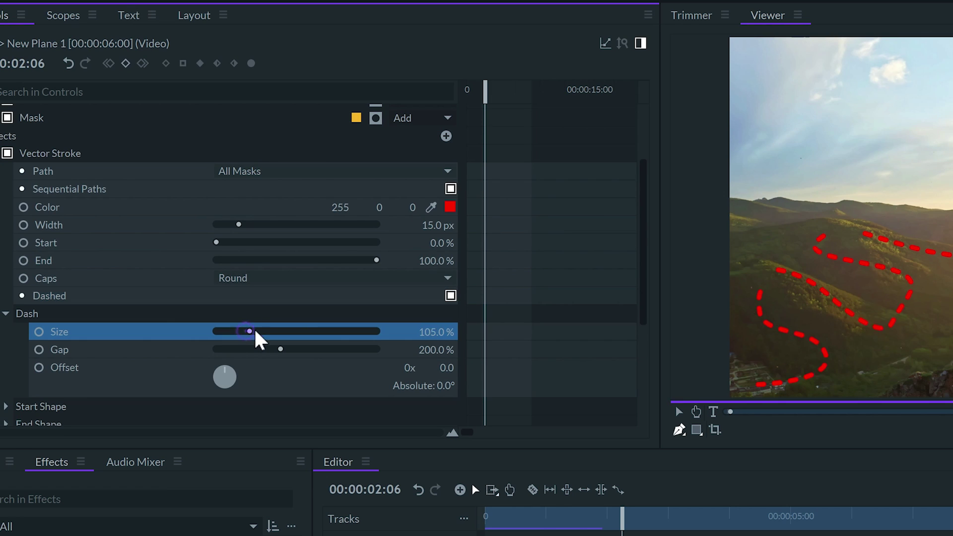
scroll(248, 327, down, 2)
click(6, 366)
click(244, 385)
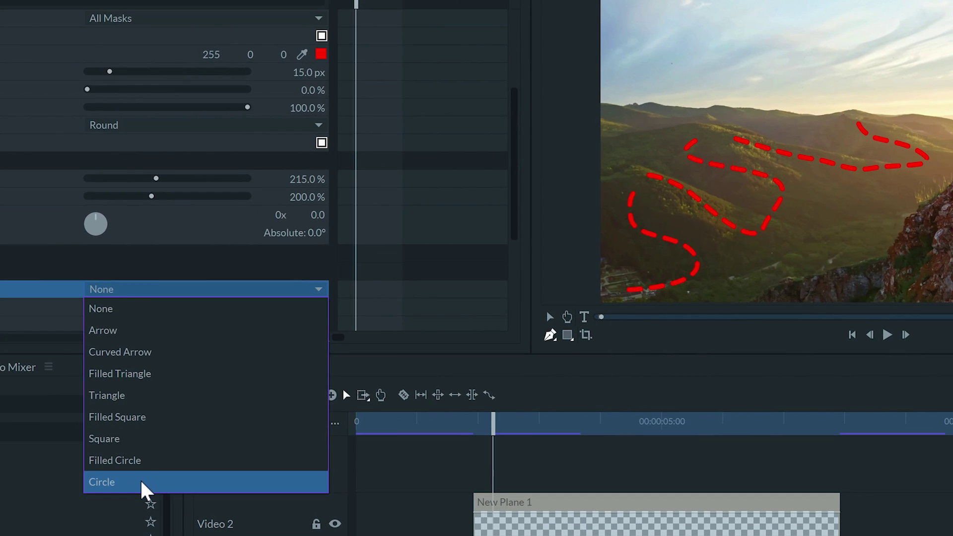
click(141, 482)
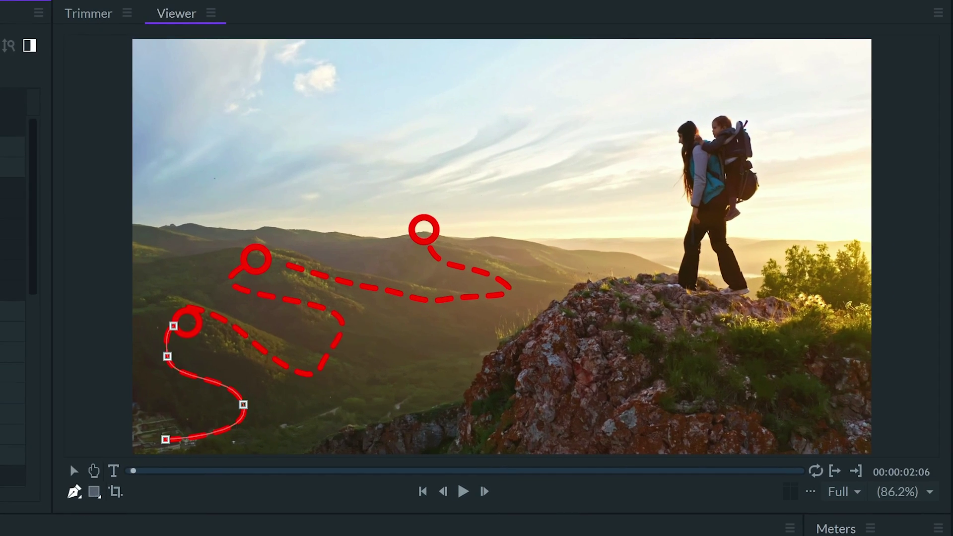
Reposition the end points and curves of the first and second mountain paths
drag(635, 191, 633, 182)
scroll(174, 320, up, 3)
mouse_move(176, 320)
mouse_down()
mouse_move(166, 325)
mouse_move(188, 331)
mouse_up()
click(243, 297)
drag(236, 291, 253, 296)
drag(429, 148, 285, 244)
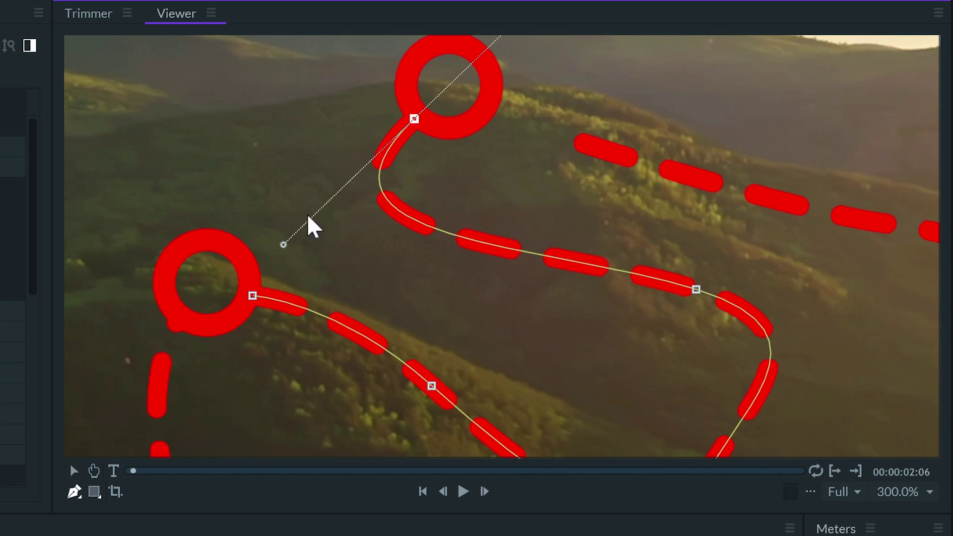
drag(583, 144, 506, 111)
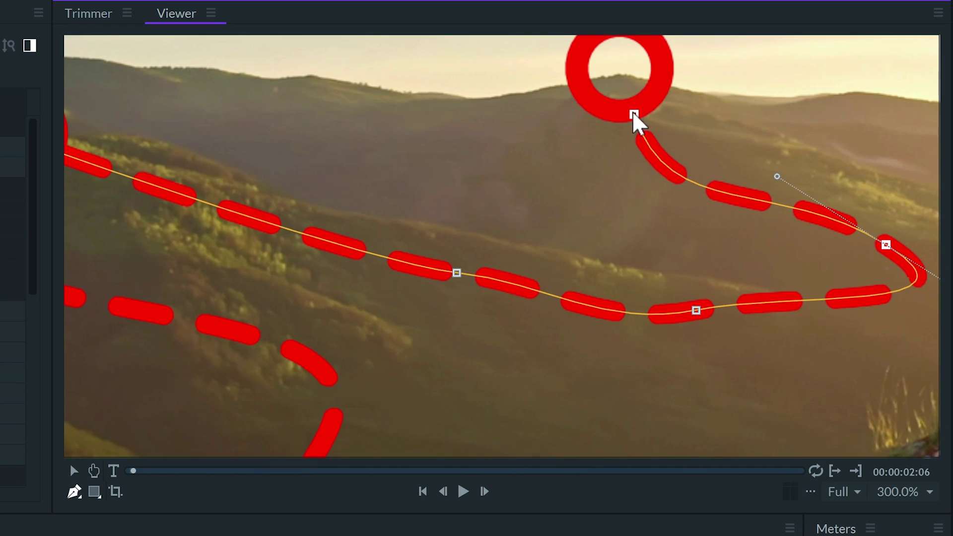
drag(633, 114, 635, 118)
Set the Viewer zoom back to fit the whole frame
click(896, 493)
click(883, 531)
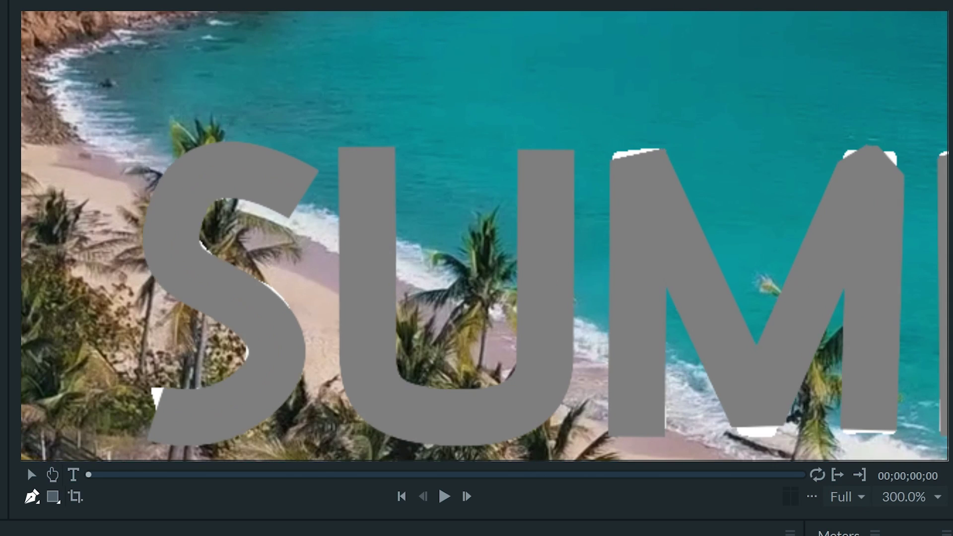
Reshape the S, U and both M mask paths to follow their letters
drag(219, 290, 249, 307)
drag(253, 392, 228, 448)
click(644, 166)
drag(645, 166, 643, 160)
drag(763, 421, 767, 435)
click(132, 90)
drag(132, 91, 131, 85)
Adjust the E and R mask path points and curves to fit those letters
click(464, 115)
drag(464, 114, 430, 109)
drag(612, 350, 623, 350)
click(678, 105)
drag(678, 105, 672, 102)
click(770, 105)
drag(791, 105, 804, 113)
click(845, 369)
drag(845, 370, 851, 388)
click(428, 344)
drag(427, 345, 421, 344)
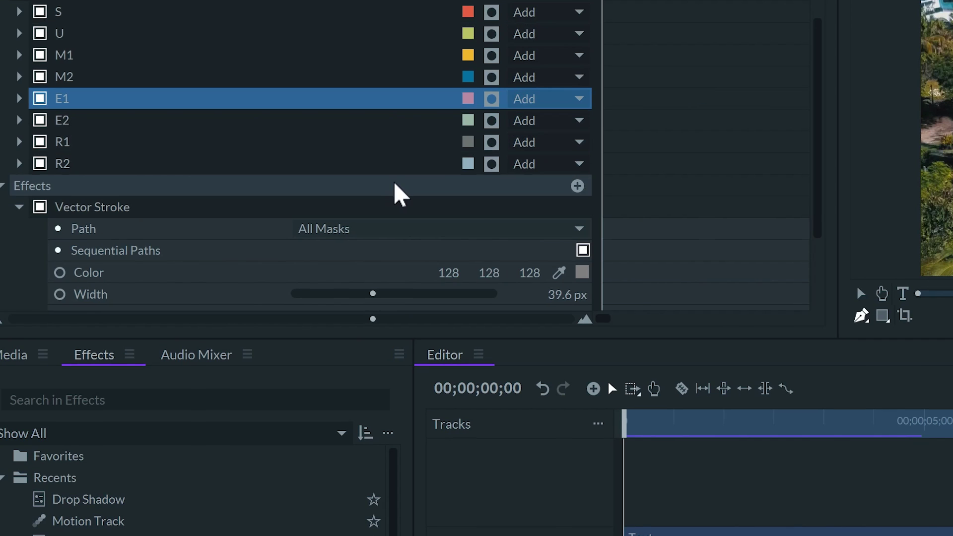
Set Vector Stroke Blend to Stencil and untick Sequential Paths at 00;00;02;13
scroll(398, 209, down, 3)
click(377, 302)
click(405, 376)
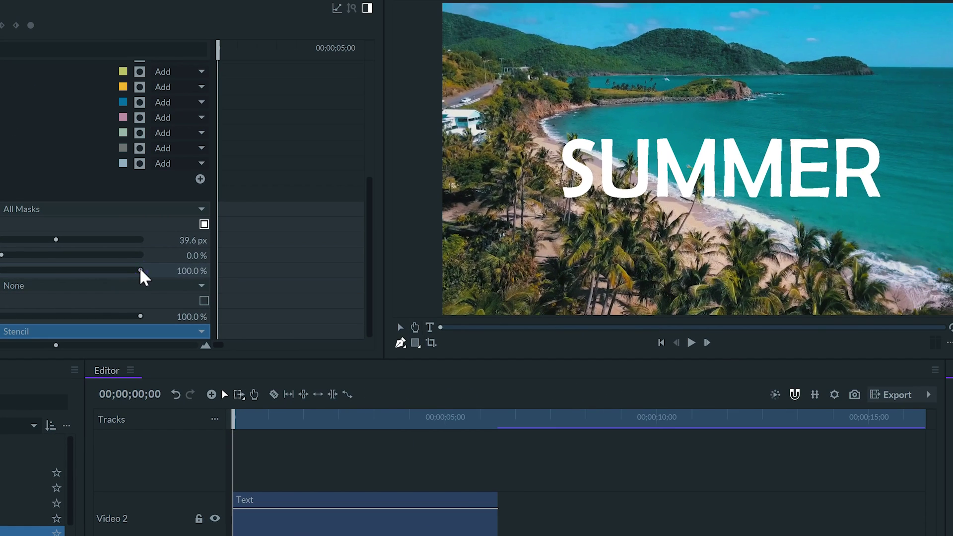
drag(173, 265, 150, 242)
click(342, 419)
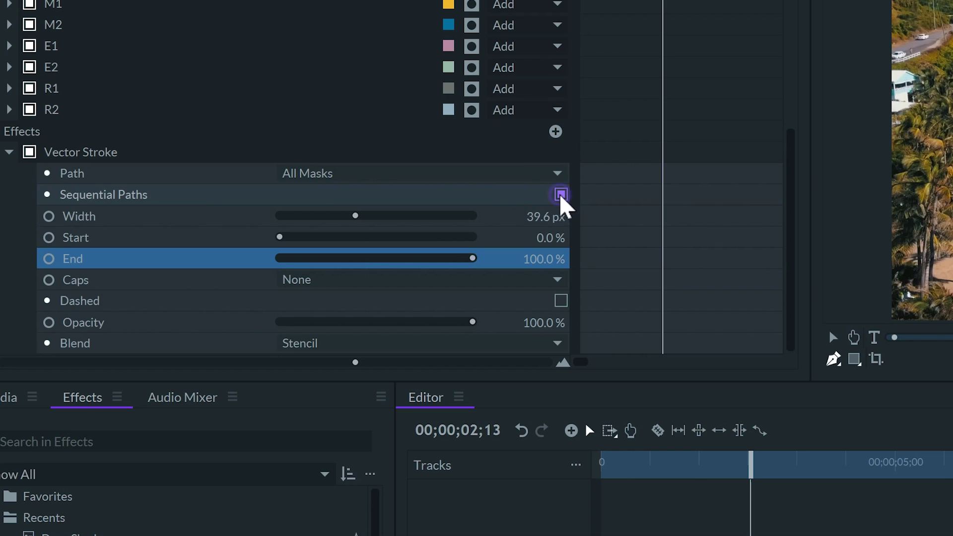
click(561, 194)
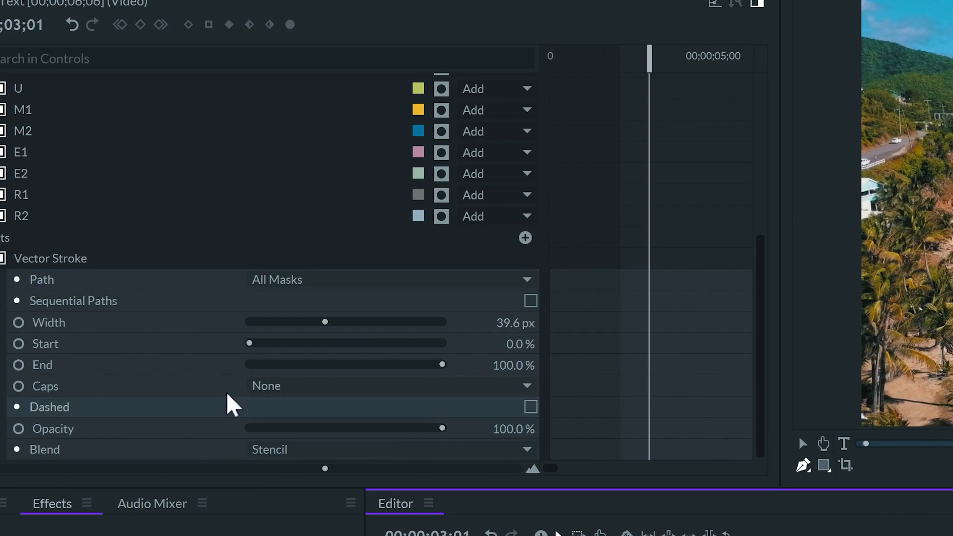
Keyframe the stroke End from 0% to 100% at 04;02 with easing, and preview it
drag(325, 365, 217, 361)
click(18, 365)
drag(650, 60, 675, 65)
drag(250, 366, 531, 382)
drag(672, 365, 695, 366)
click(228, 25)
click(633, 54)
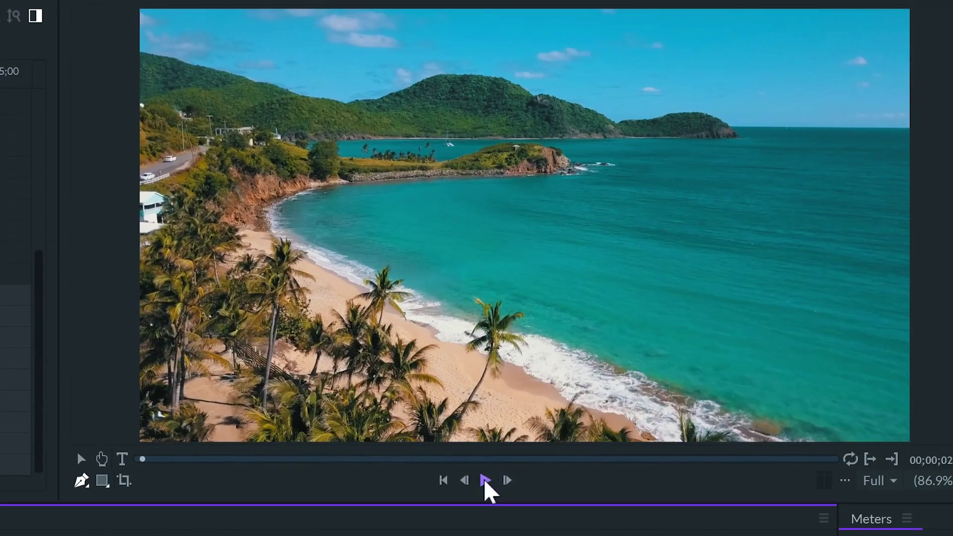
click(485, 481)
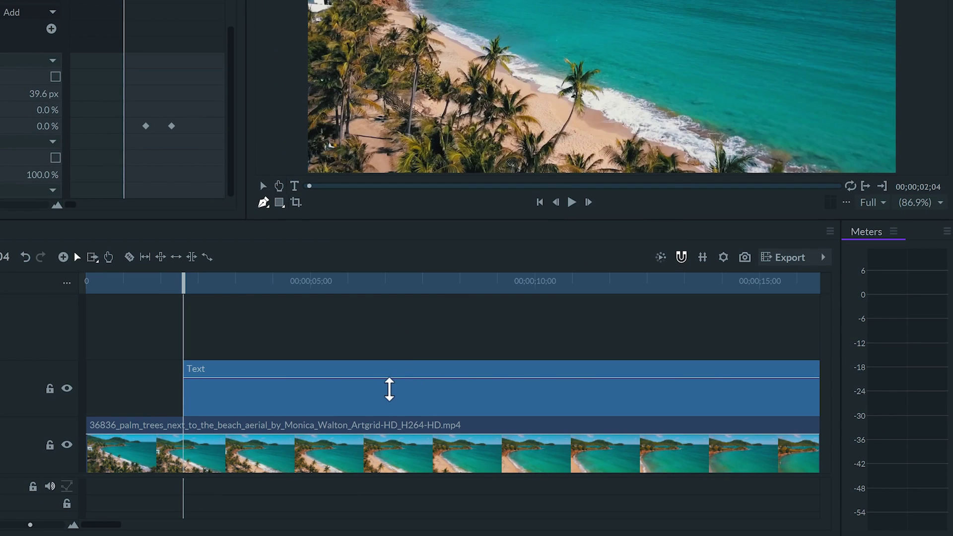
click(380, 415)
Paste a copy of the title onto a new track, offset four frames later
key(ctrl+v)
click(253, 191)
drag(244, 347, 251, 345)
Give the lower title clip an orange text fill and play the layered animation
click(259, 398)
click(150, 21)
click(572, 120)
click(585, 300)
click(794, 509)
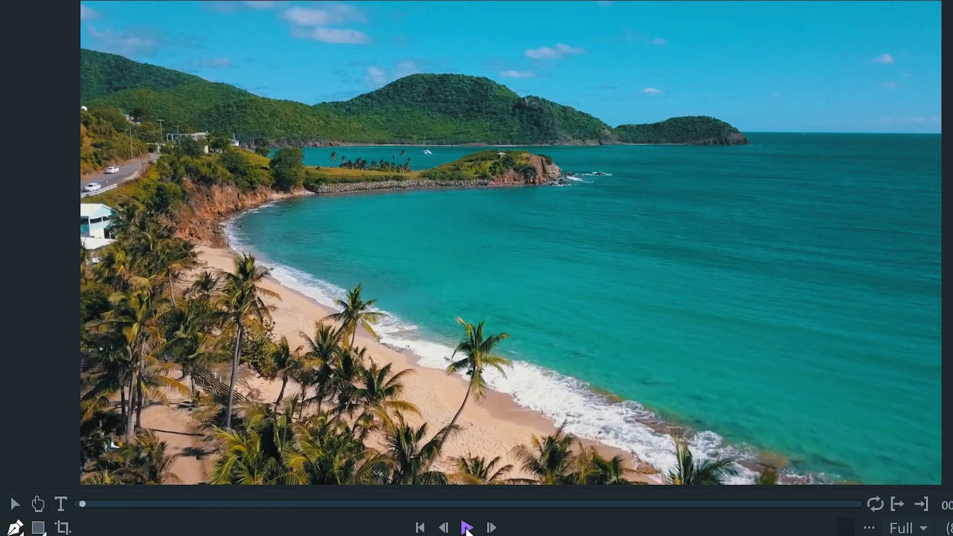
click(467, 528)
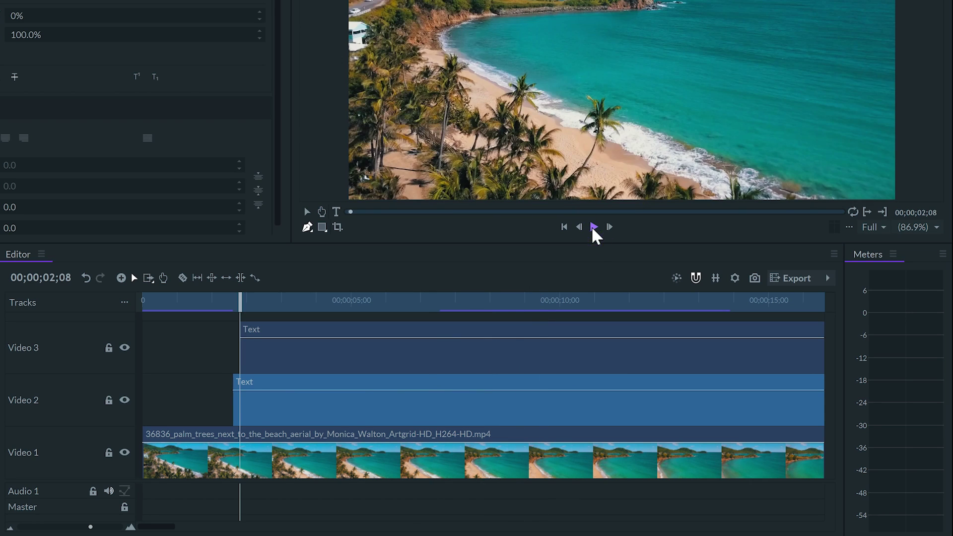
Paste another title copy onto its own track, offset slightly later
key(ctrl+v)
click(258, 215)
drag(291, 362, 298, 361)
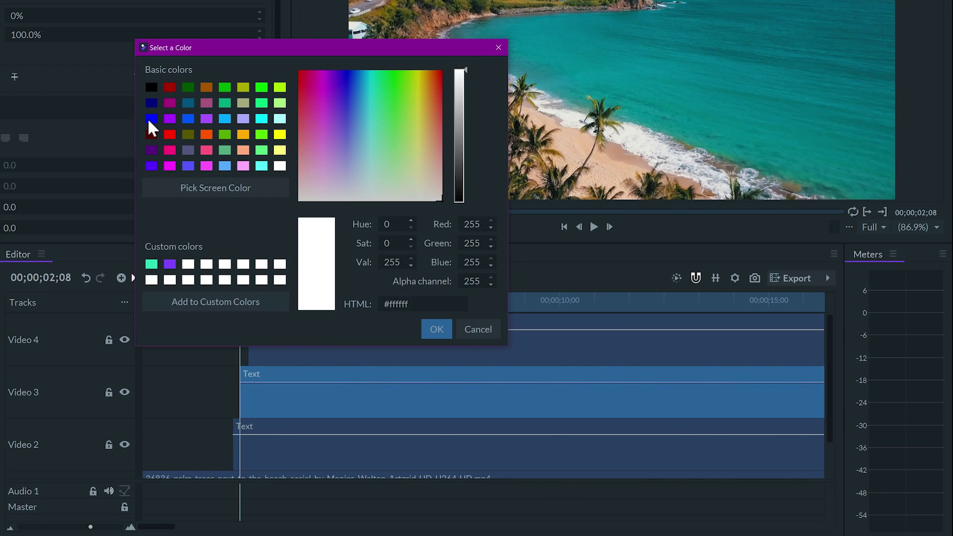
Pick blue as the new title copy's colour
click(351, 91)
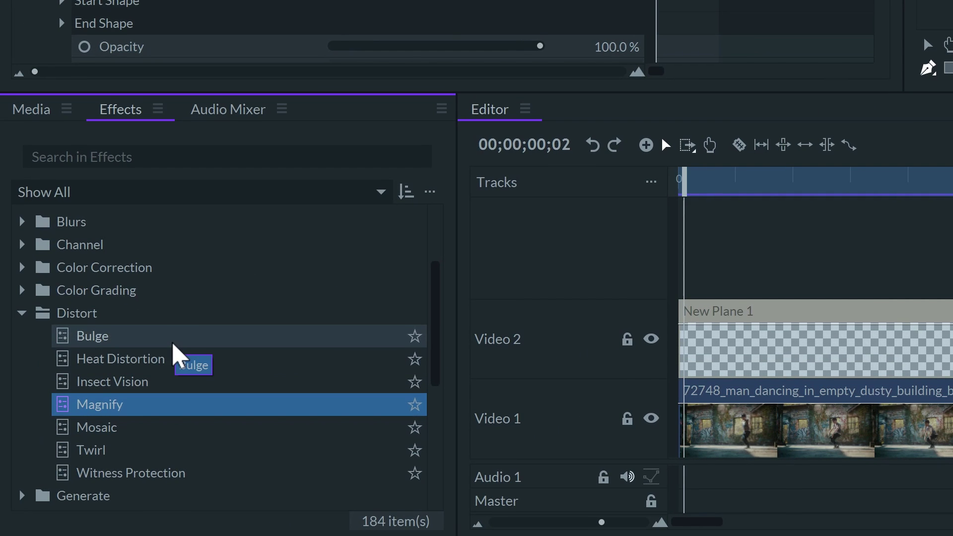
Search the effects for 'neon' and apply Neon Glow to New Plane 1
drag(175, 353, 733, 353)
click(122, 157)
text(neon)
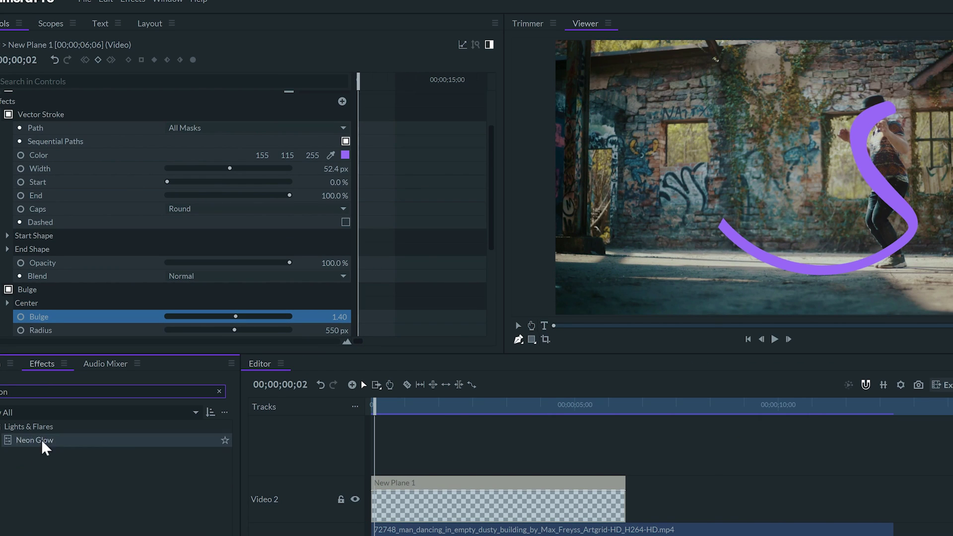
drag(42, 441, 396, 490)
Set the glow to violet with radius 25.6, expansion 30.7 and intensity 0.9
scroll(281, 238, down, 2)
click(345, 277)
click(398, 353)
click(548, 196)
drag(548, 196, 546, 192)
click(632, 413)
drag(176, 303, 173, 290)
drag(264, 263, 283, 263)
Shift the S mask path's middle and left end points to the left
scroll(273, 263, up, 5)
click(215, 151)
drag(843, 176, 820, 177)
drag(742, 210, 730, 216)
Keyframe the stroke End from 0% at the start to 100% at 00;00;01;12
drag(288, 259, 149, 259)
click(20, 259)
drag(360, 82, 363, 81)
drag(407, 422, 432, 420)
drag(173, 260, 264, 234)
Bend the S curve and pull its lower-right and left end points into place
click(45, 154)
click(878, 245)
drag(940, 205, 952, 177)
drag(882, 247, 886, 237)
mouse_move(730, 214)
mouse_down()
mouse_move(728, 198)
mouse_move(711, 195)
mouse_up()
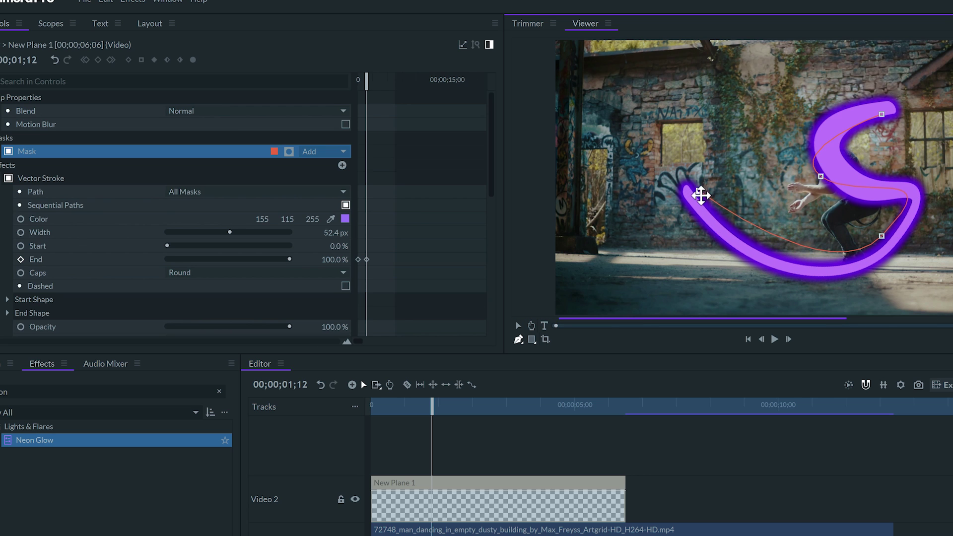